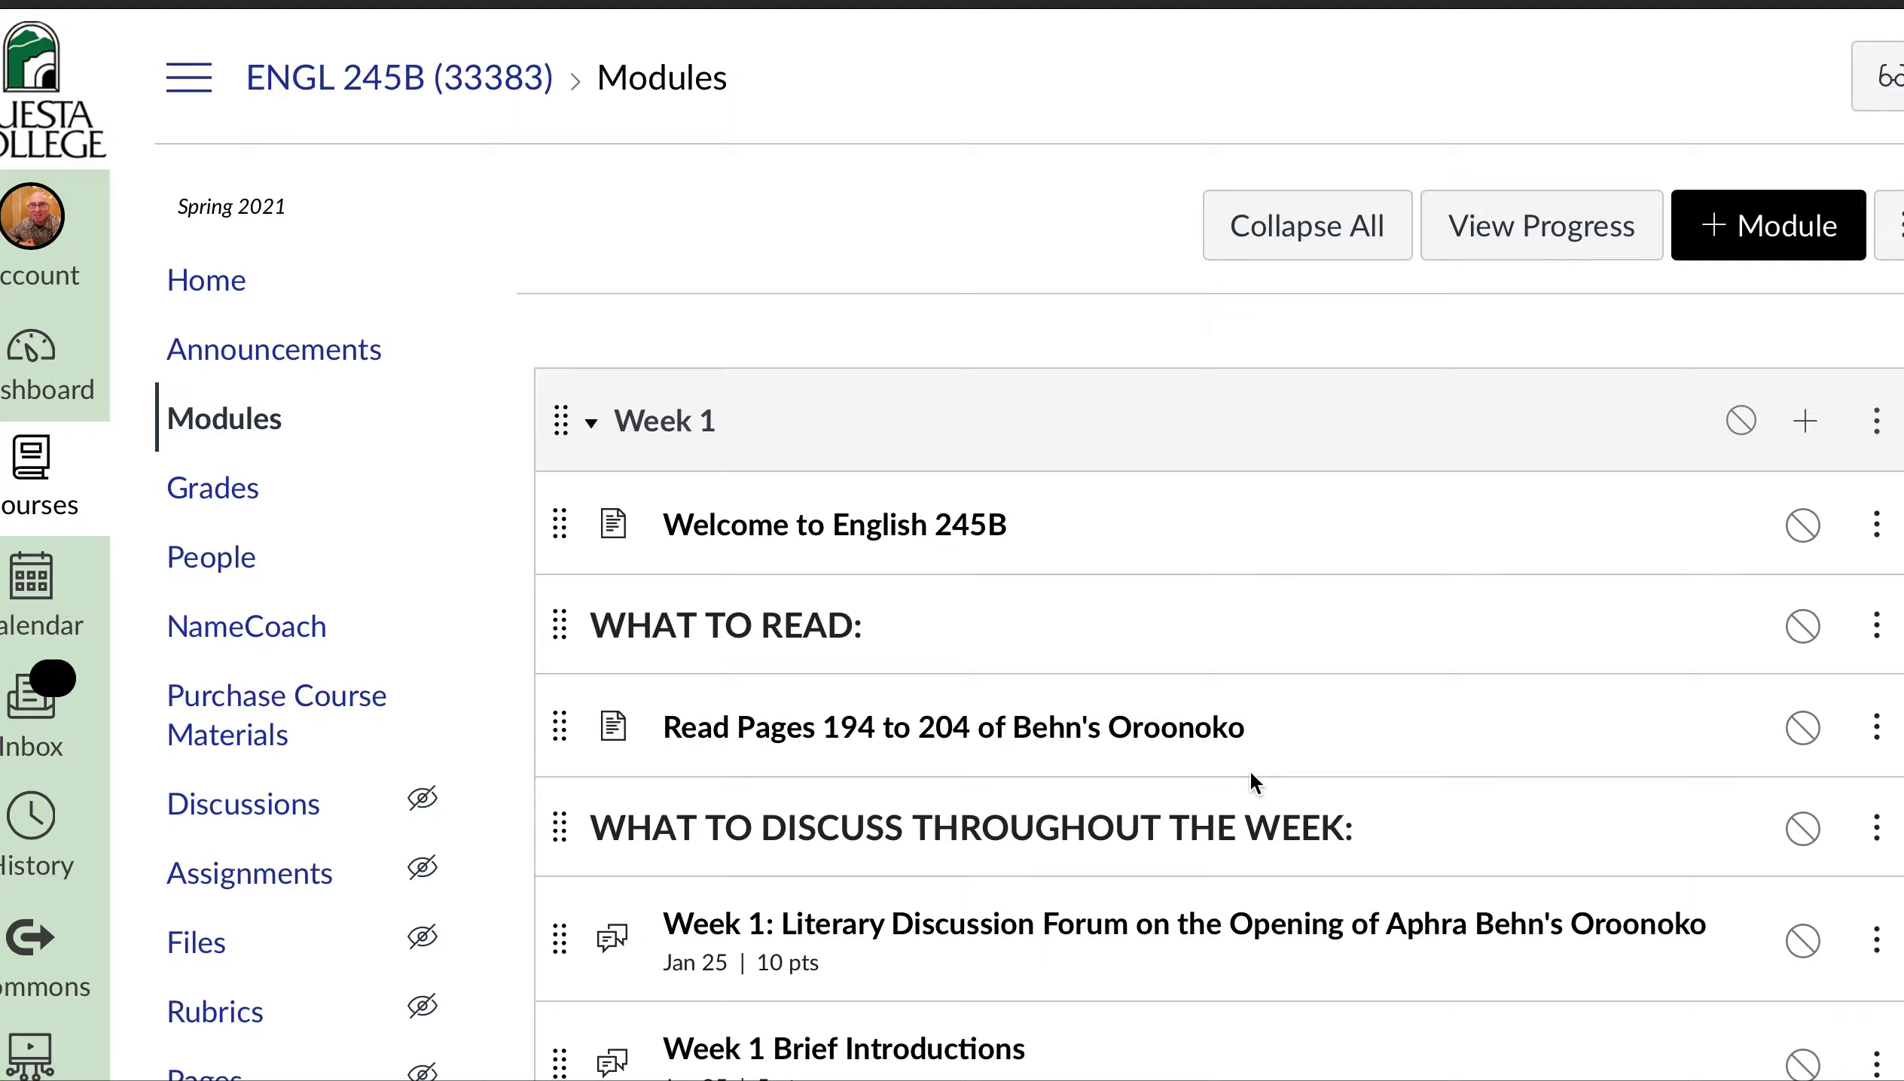
{"action": "scroll", "coordinate": [1250, 768], "scroll_direction": "down", "scroll_amount": 2}
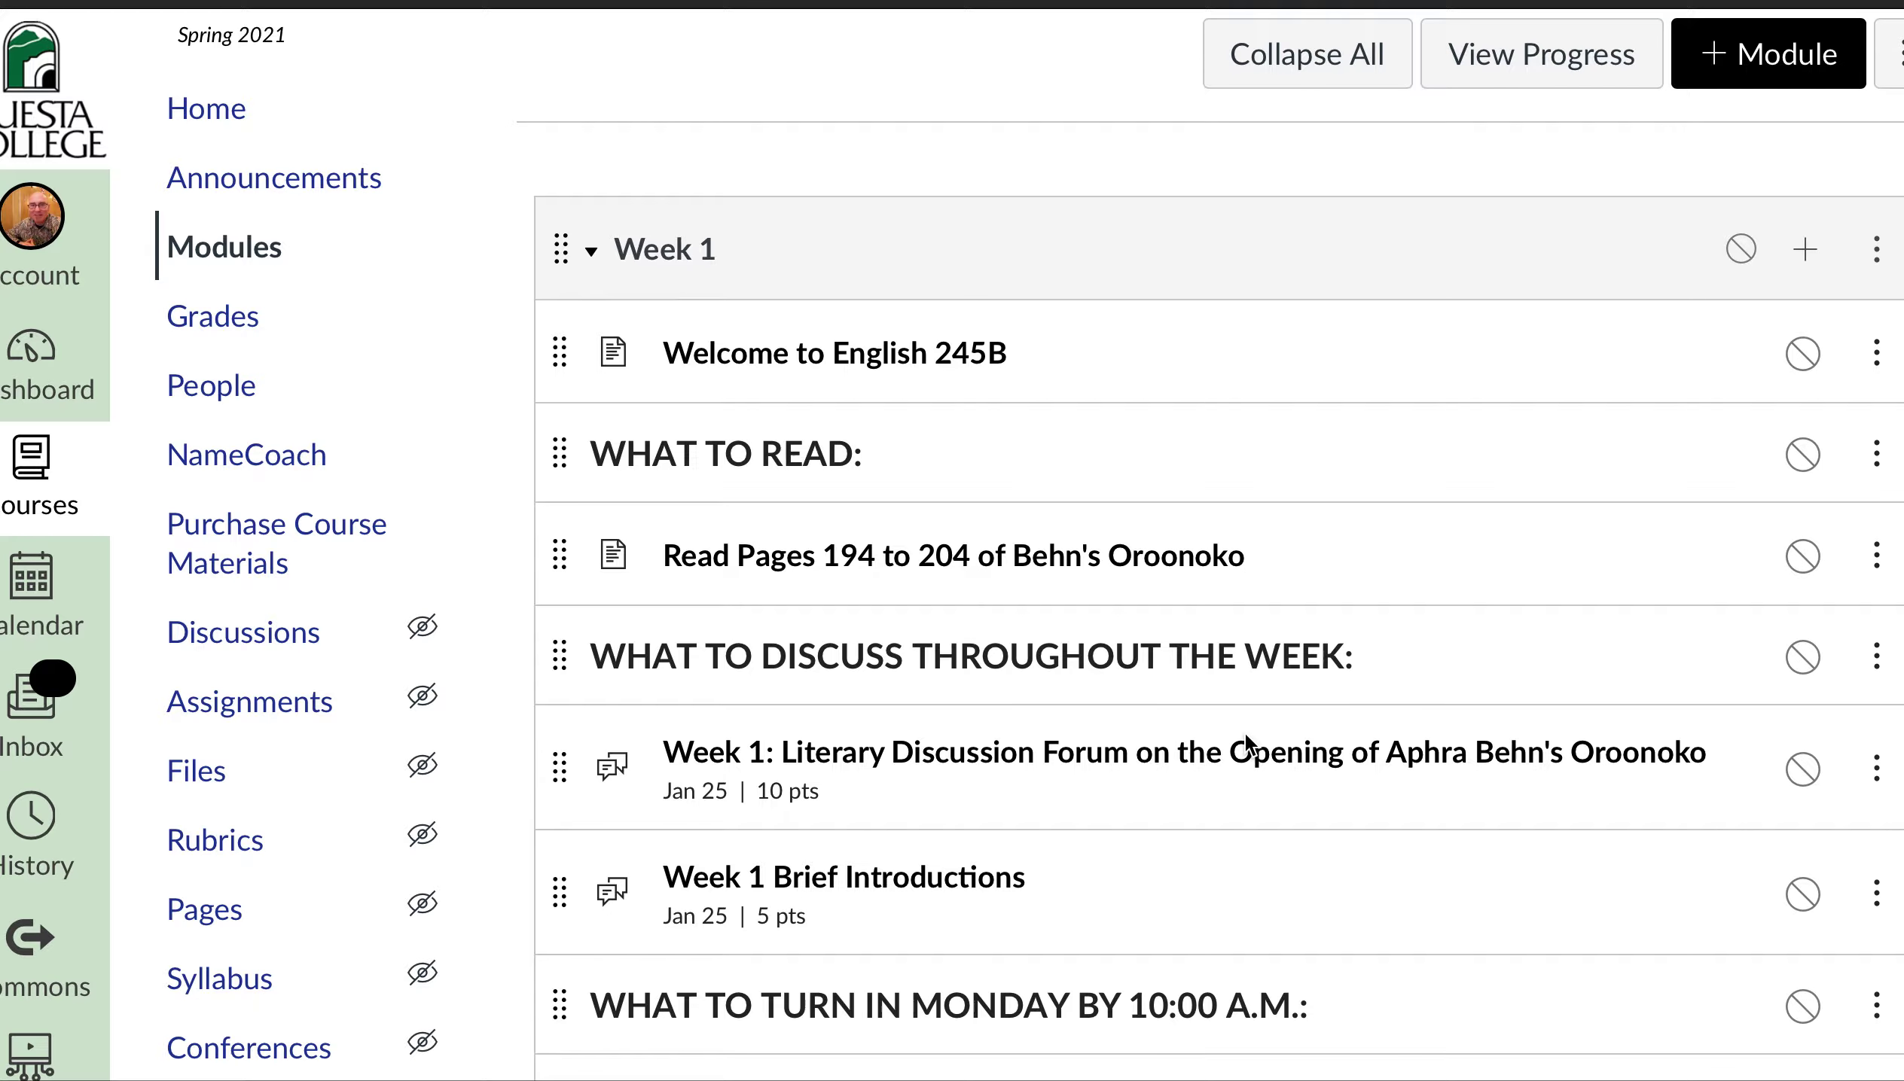
{"action": "scroll", "coordinate": [1245, 731], "scroll_direction": "down", "scroll_amount": 1}
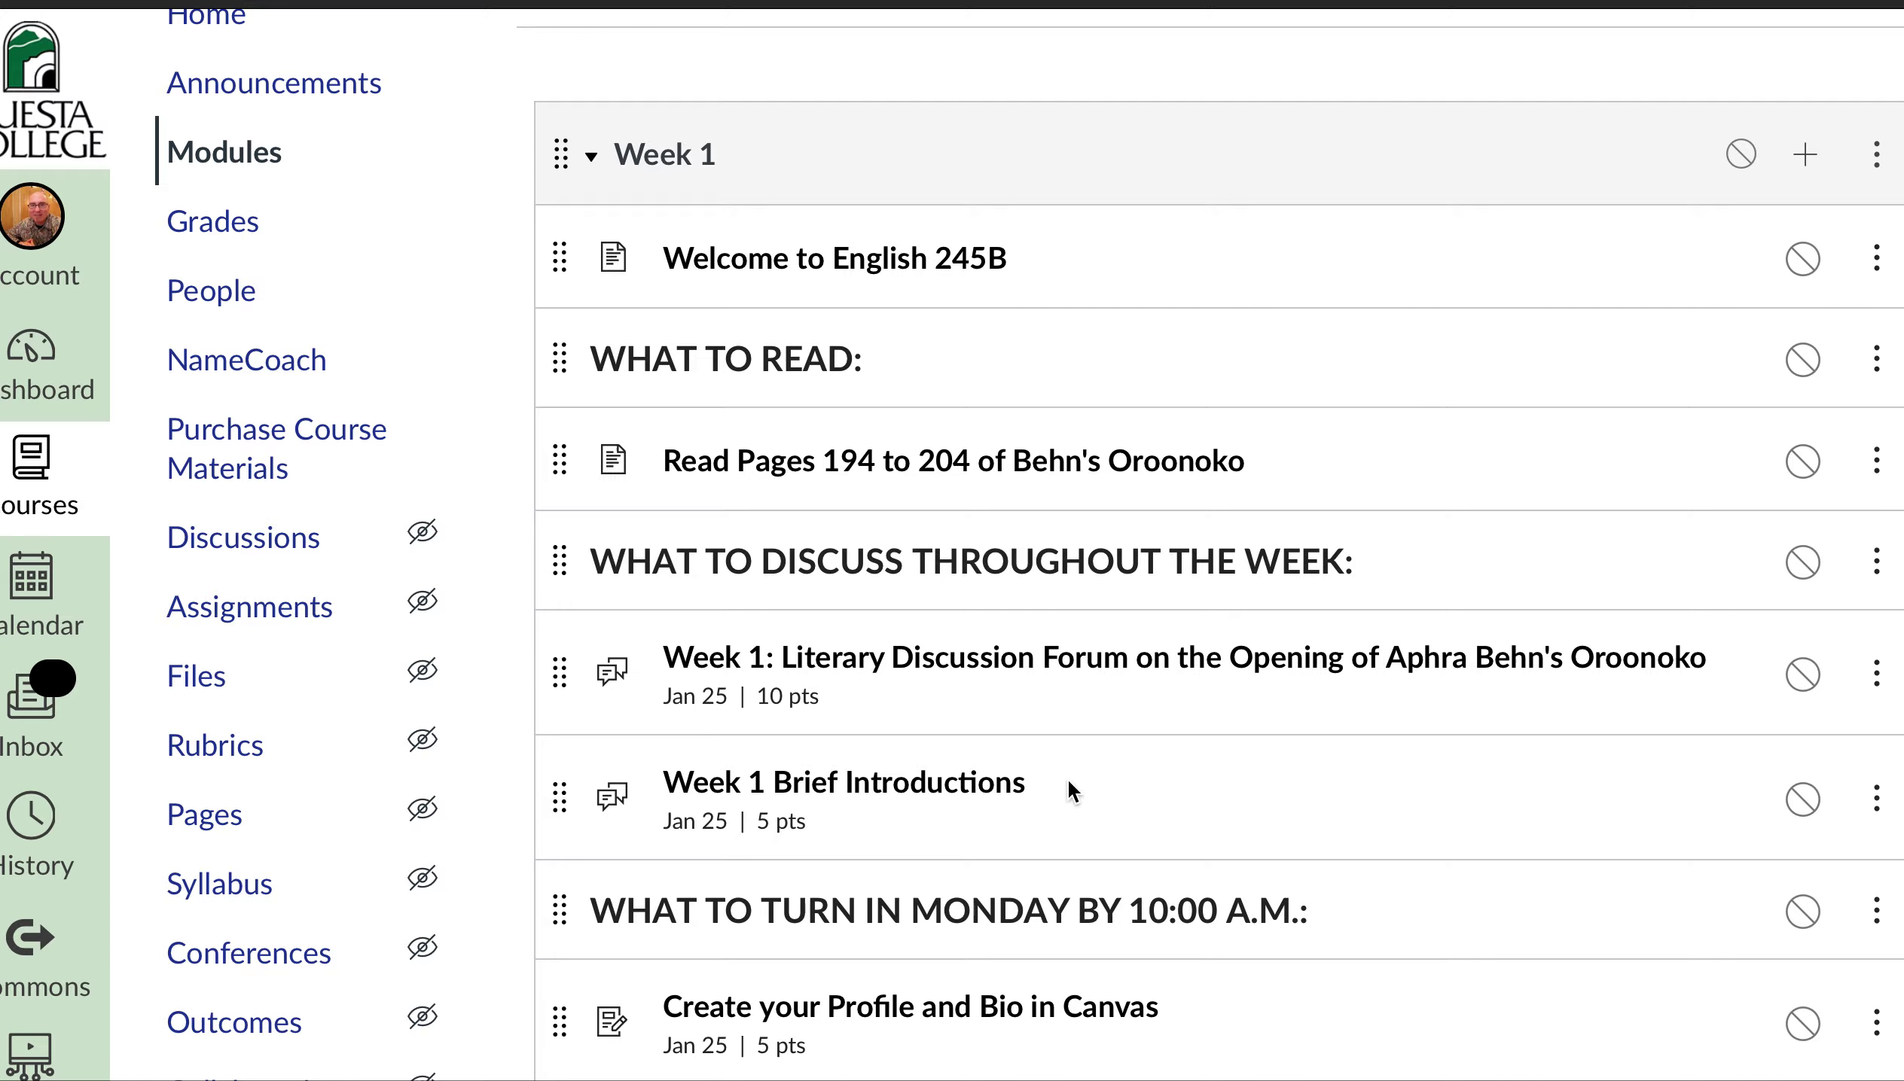
{"action": "scroll", "coordinate": [1066, 790], "scroll_direction": "down", "scroll_amount": 1}
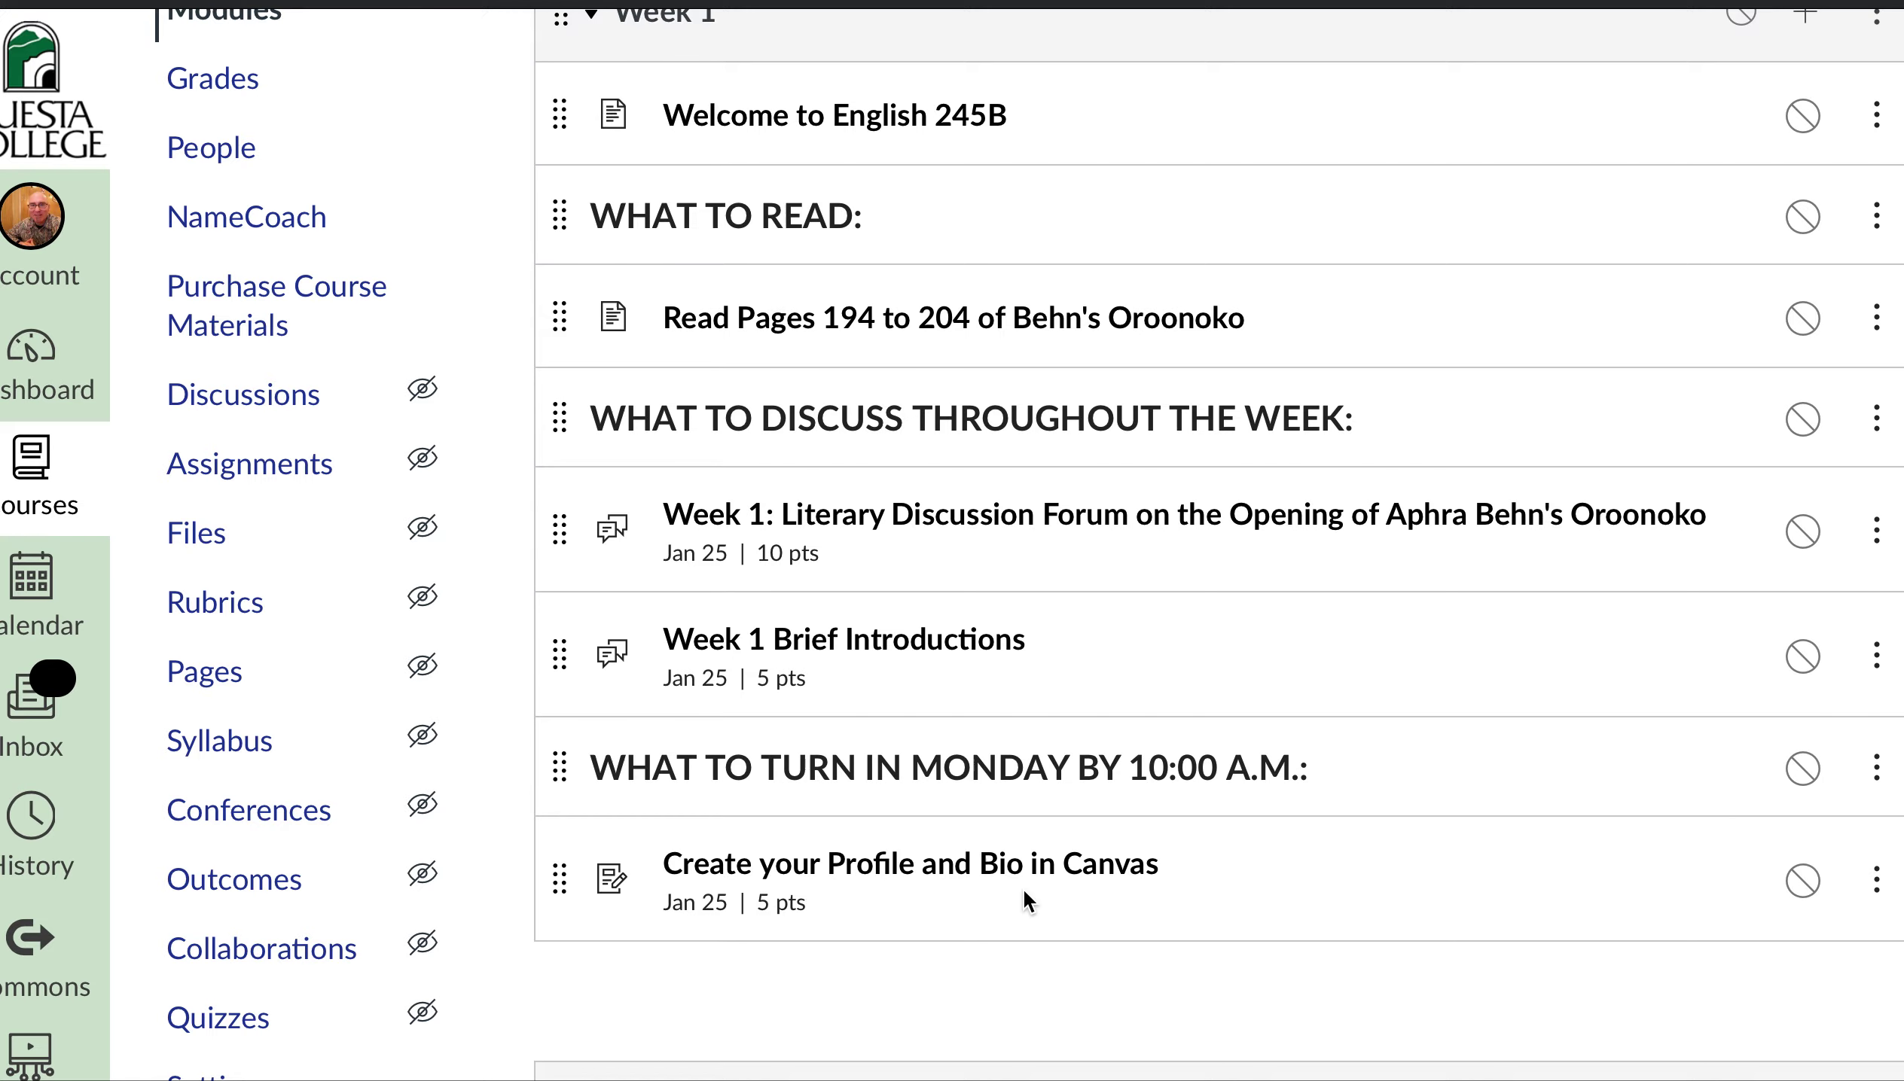
{"action": "scroll", "coordinate": [1023, 887], "scroll_direction": "up", "scroll_amount": 1}
{"action": "scroll", "coordinate": [1023, 887], "scroll_direction": "down", "scroll_amount": 1}
{"action": "scroll", "coordinate": [1023, 887], "scroll_direction": "down", "scroll_amount": 3}
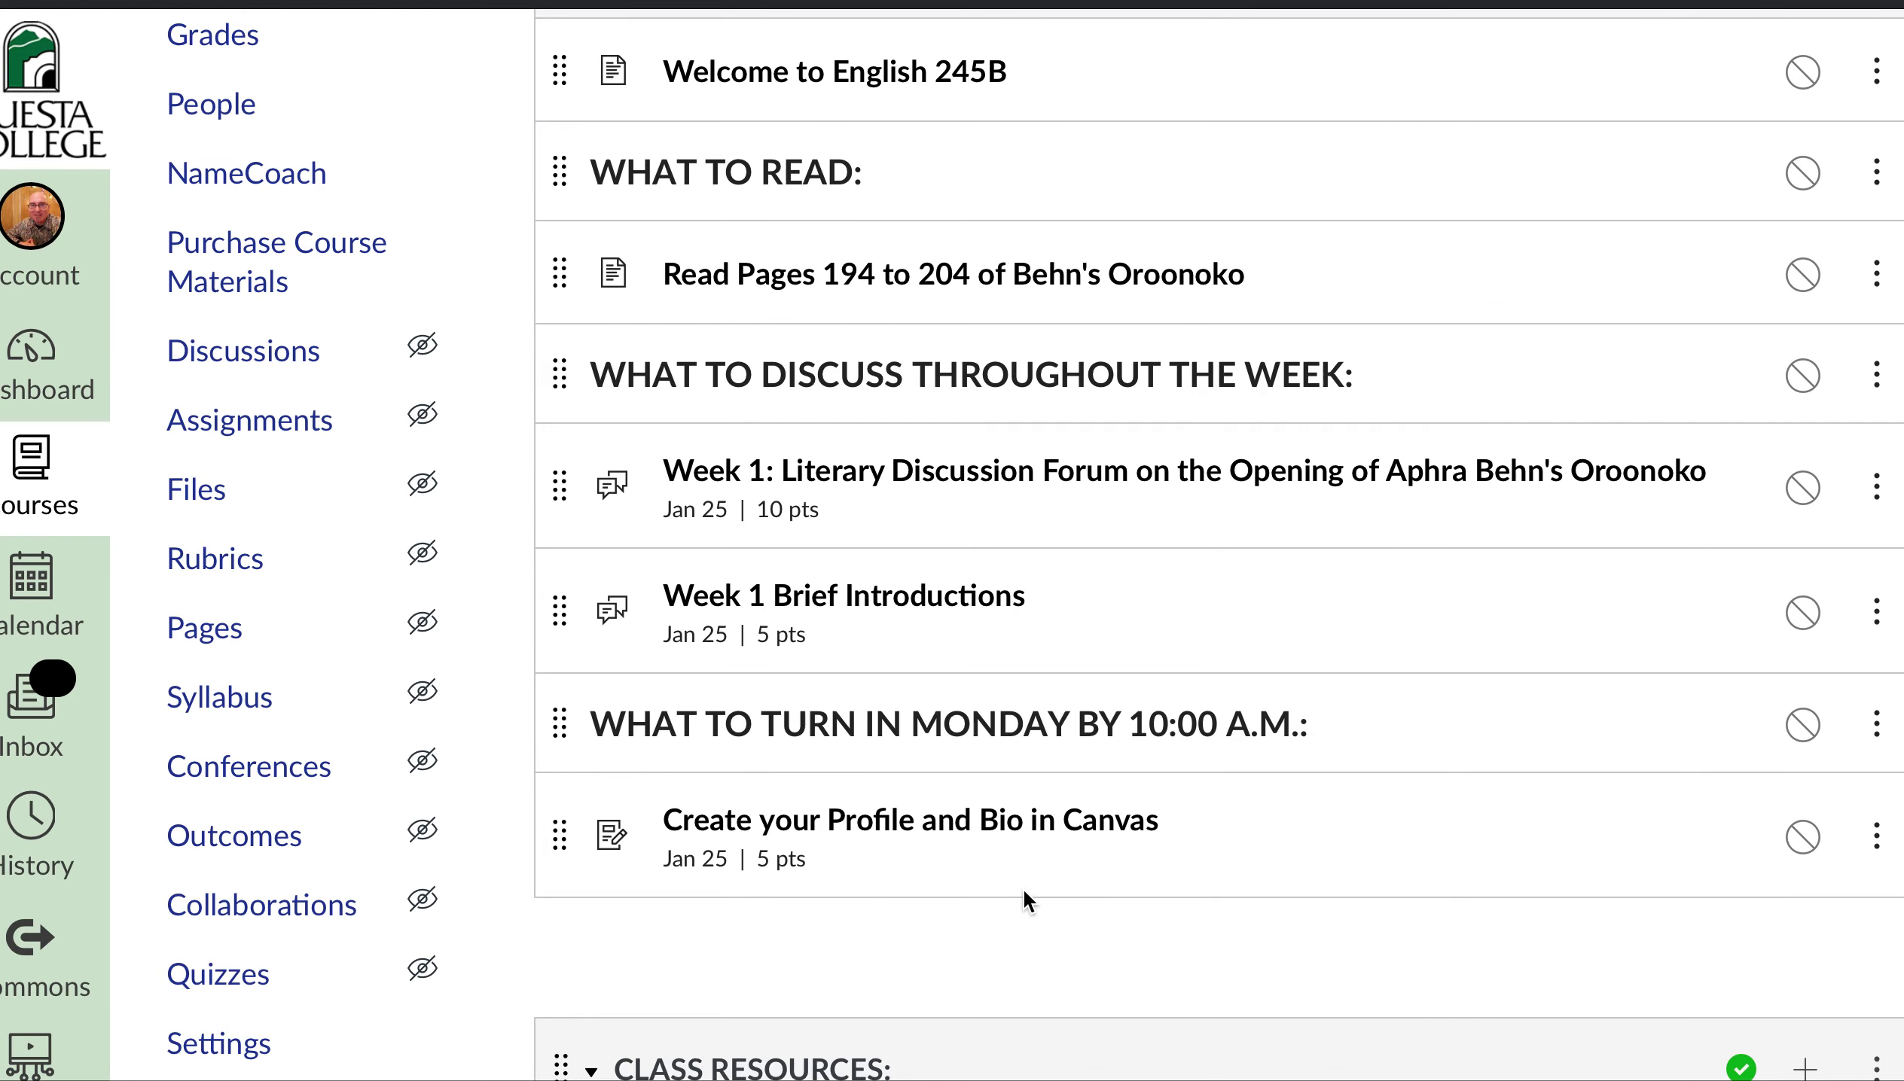
{"action": "scroll", "coordinate": [1023, 887], "scroll_direction": "down", "scroll_amount": 2}
{"action": "scroll", "coordinate": [1023, 887], "scroll_direction": "down", "scroll_amount": 1}
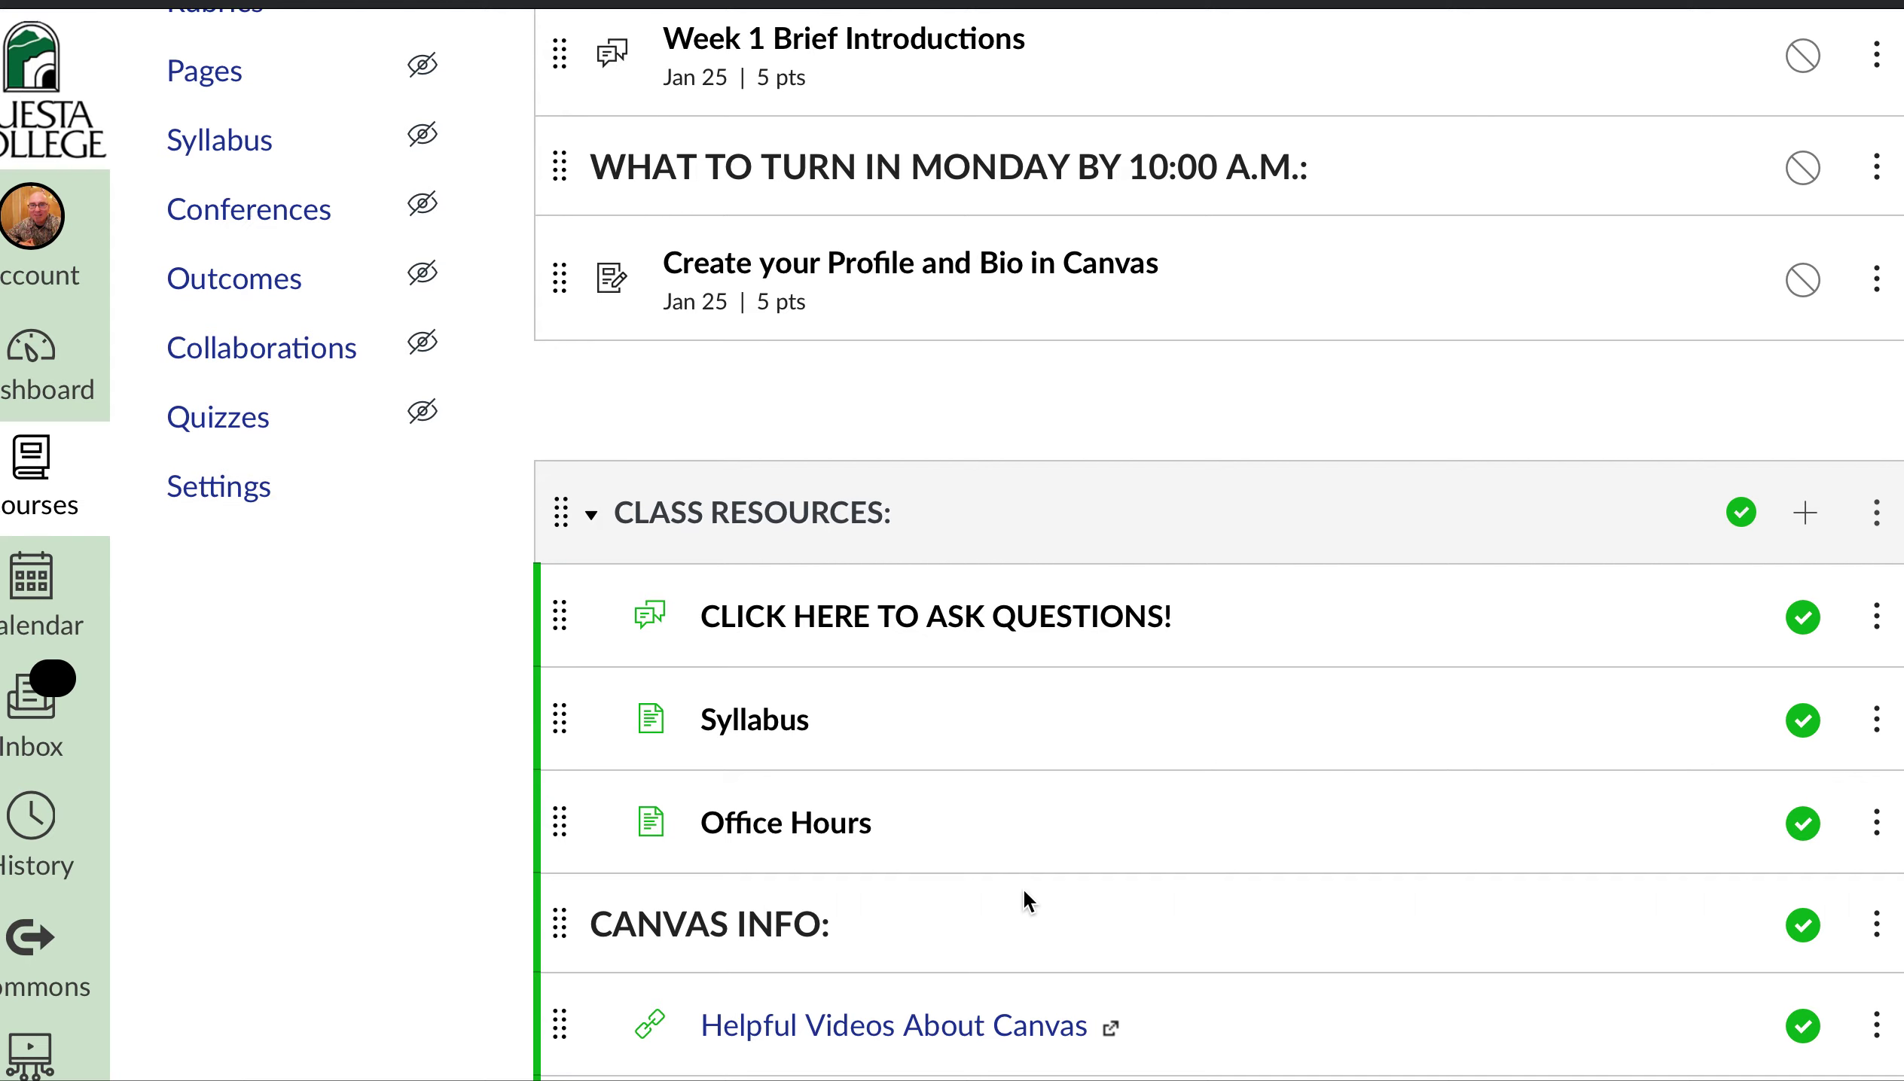
{"action": "scroll", "coordinate": [1023, 887], "scroll_direction": "down", "scroll_amount": 1}
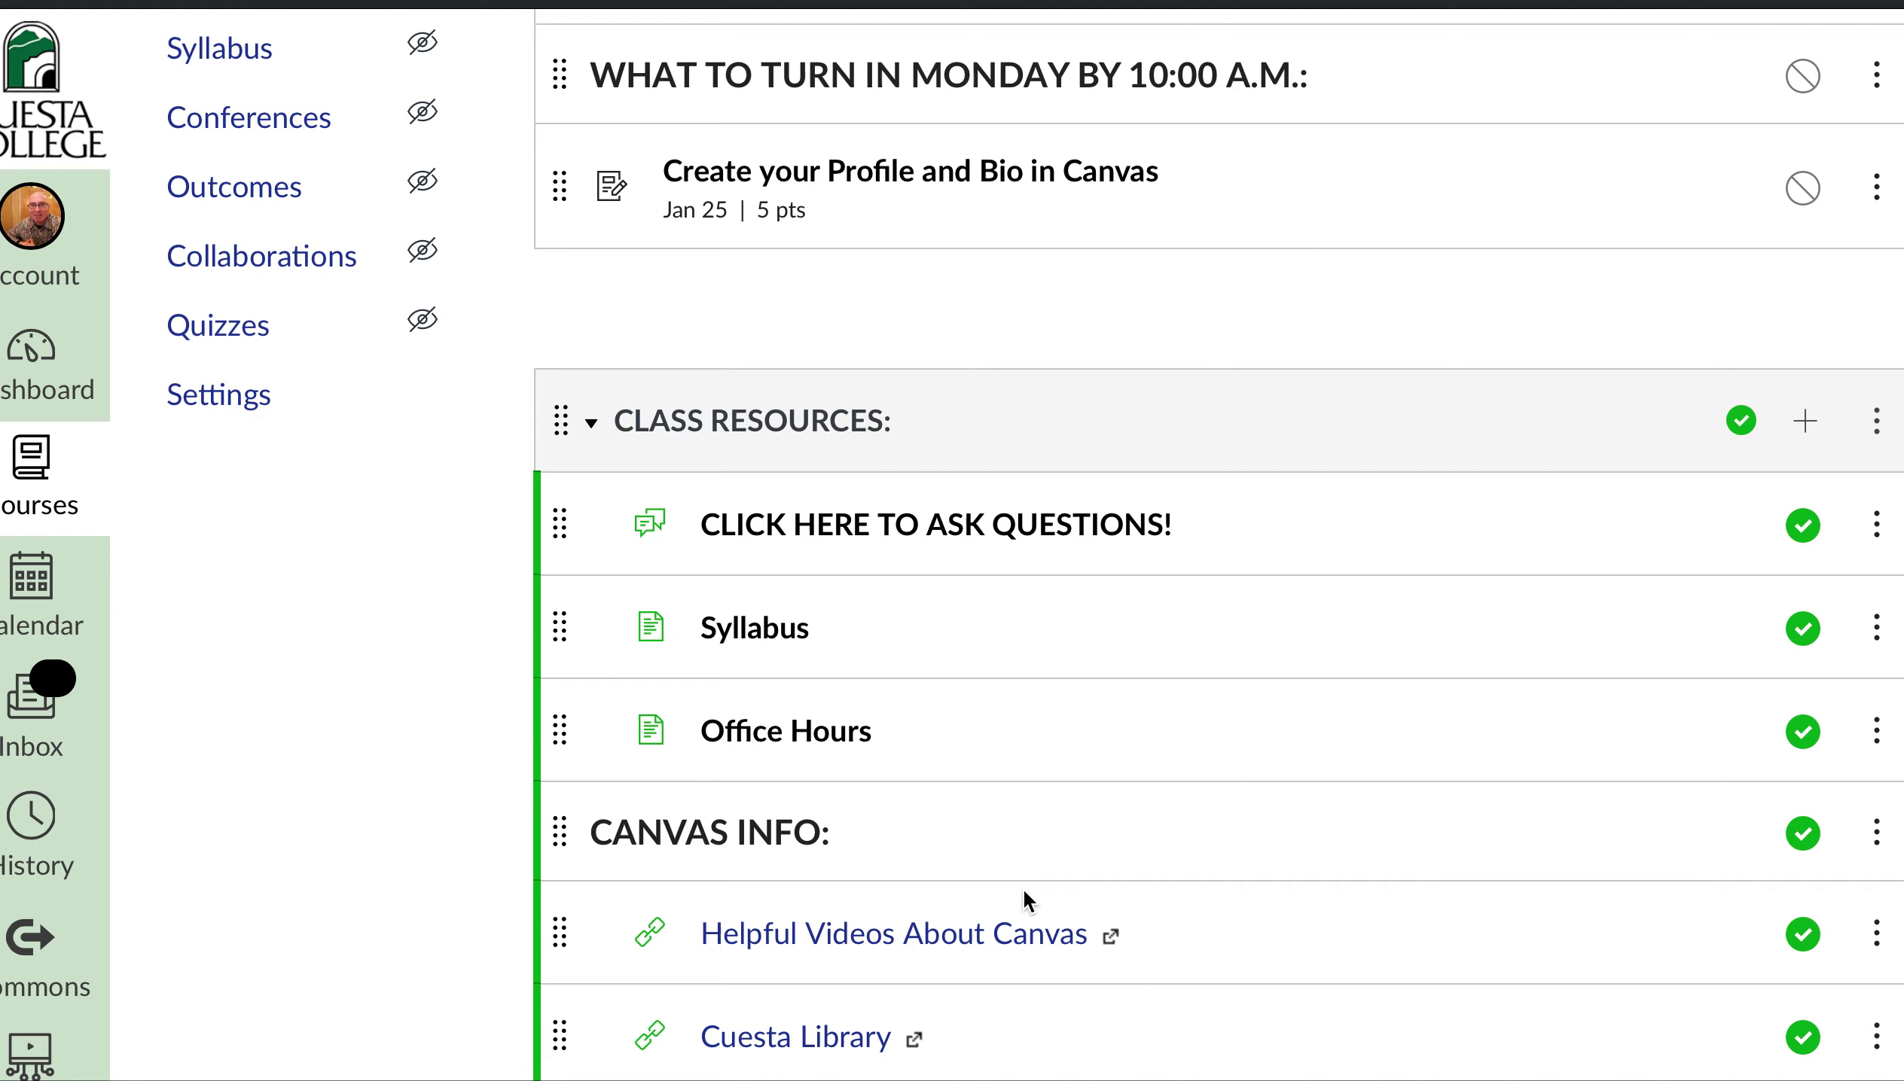
{"action": "scroll", "coordinate": [1024, 887], "scroll_direction": "down", "scroll_amount": 1}
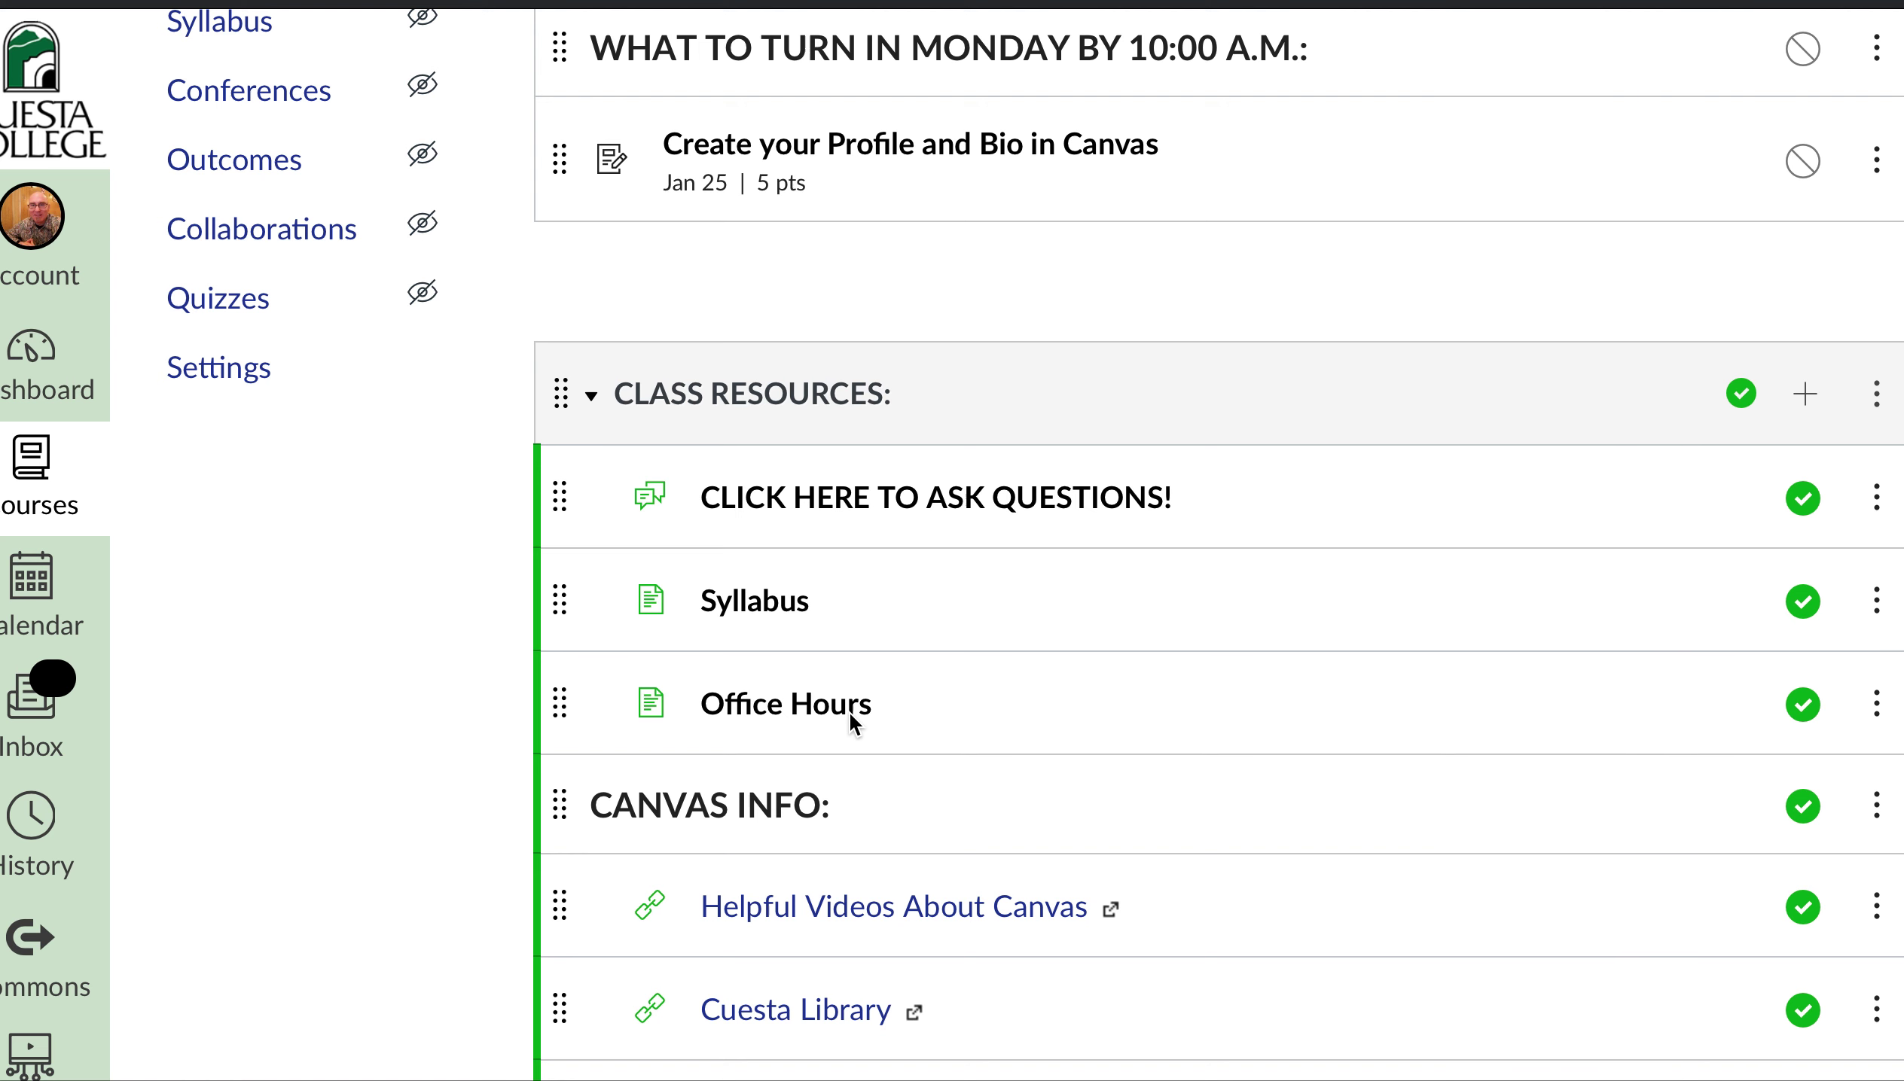
{"action": "scroll", "coordinate": [849, 710], "scroll_direction": "up", "scroll_amount": 3}
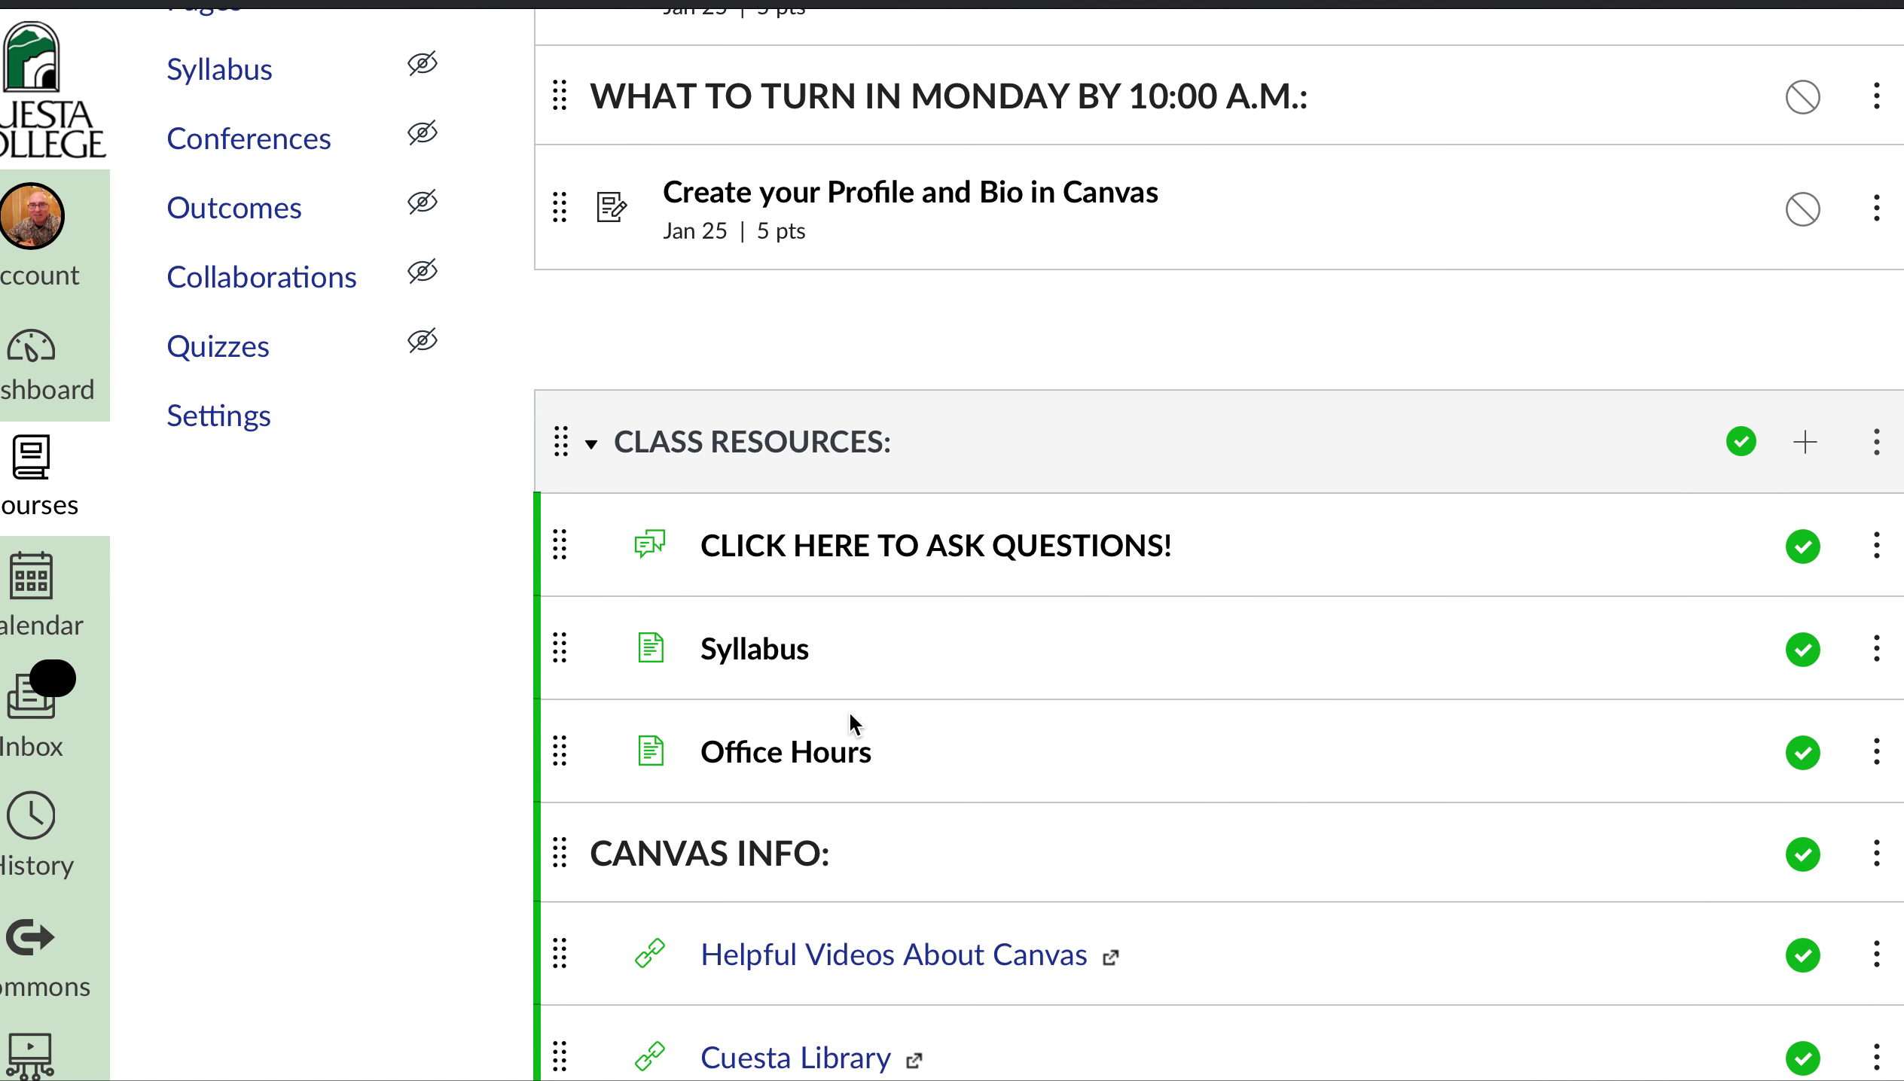
{"action": "scroll", "coordinate": [849, 710], "scroll_direction": "up", "scroll_amount": 3}
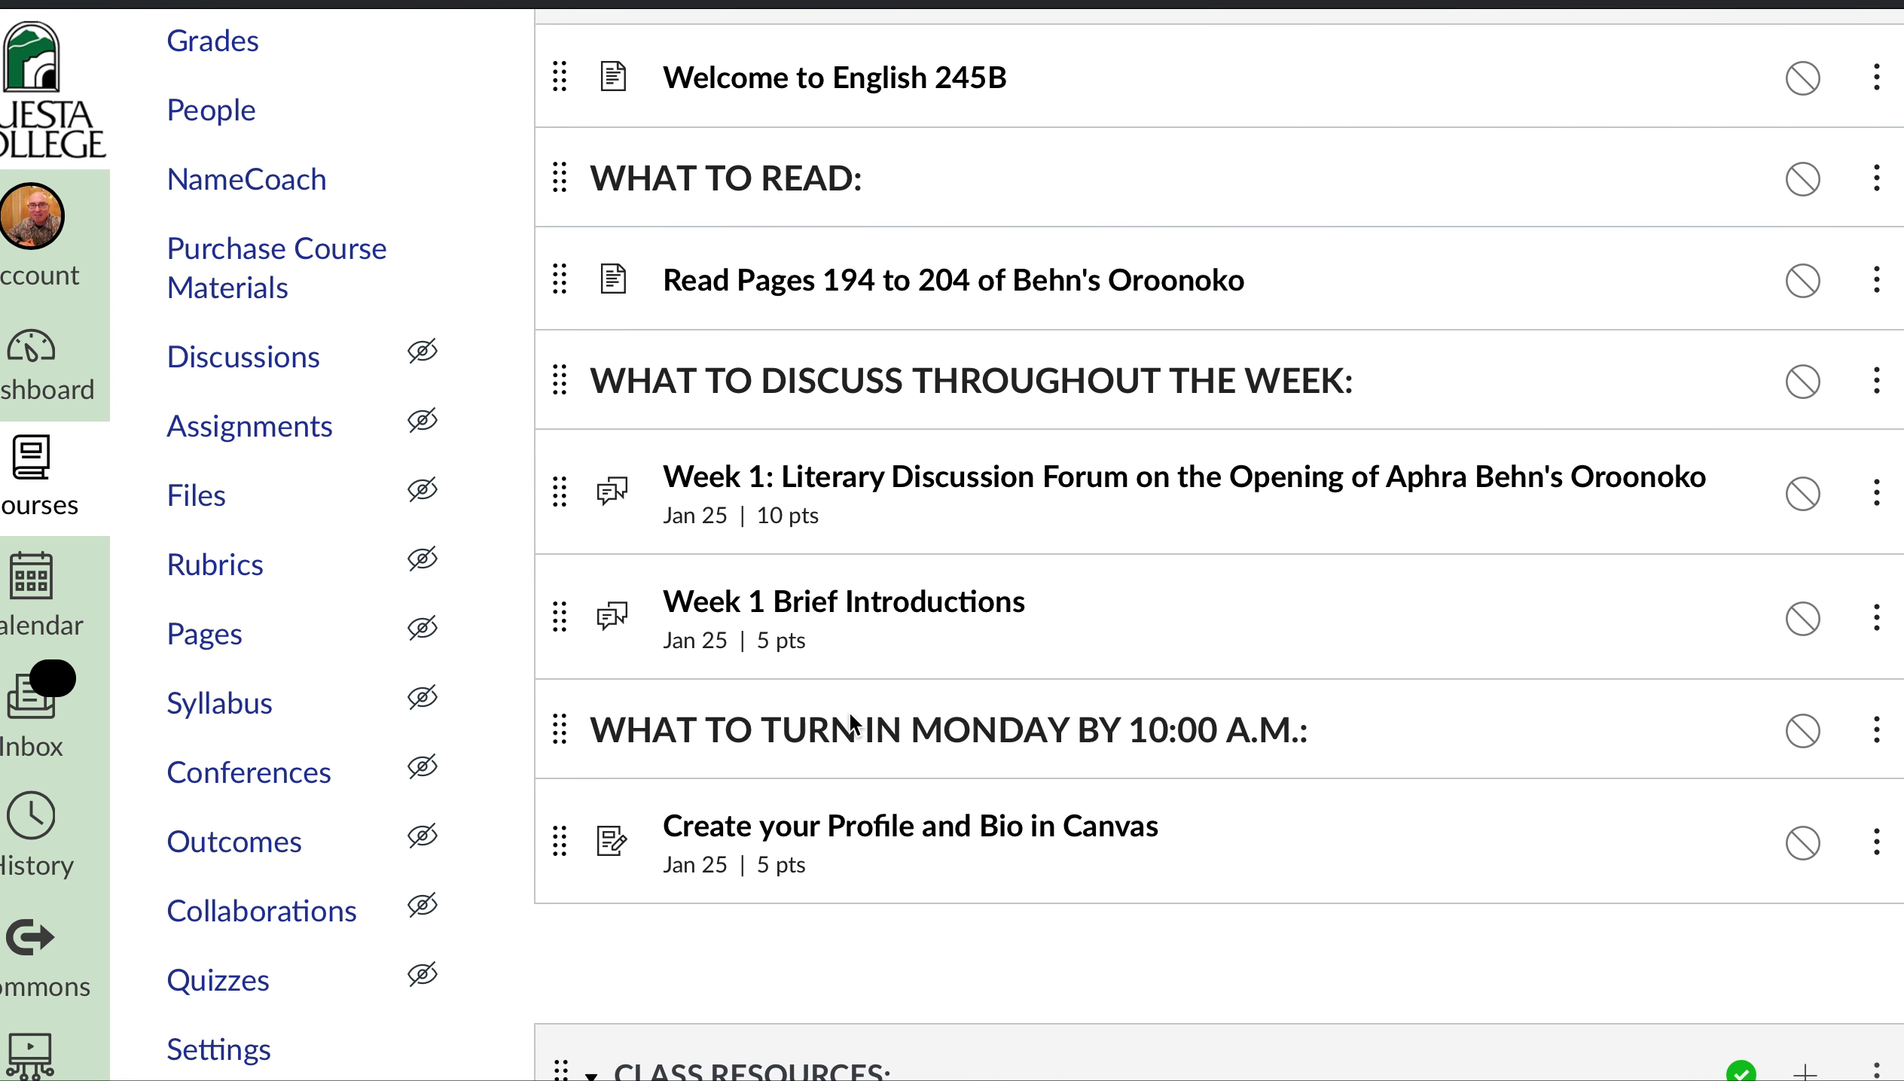